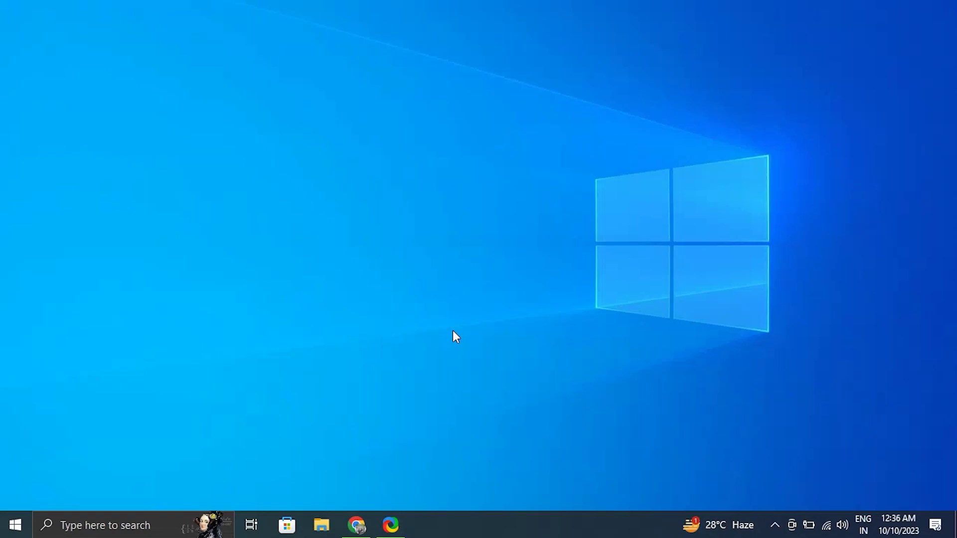
- View the Start menu's Sleep, Shut down and Restart options, then close the menu without launching anything
click(15, 525)
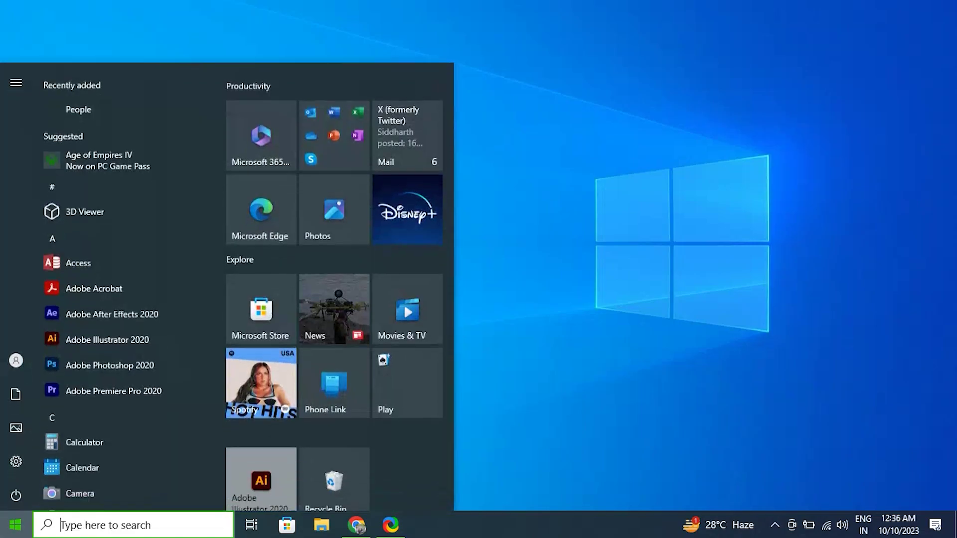
click(18, 495)
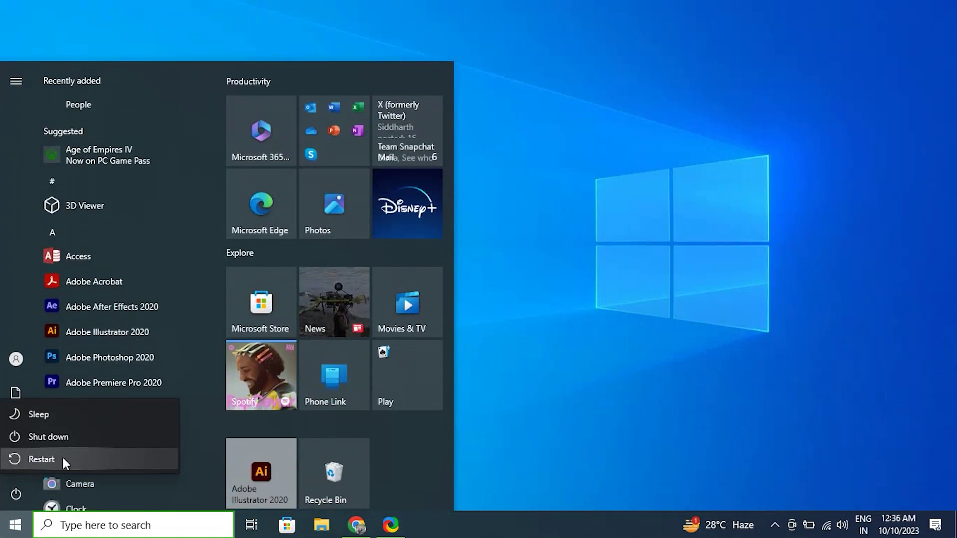
click(673, 342)
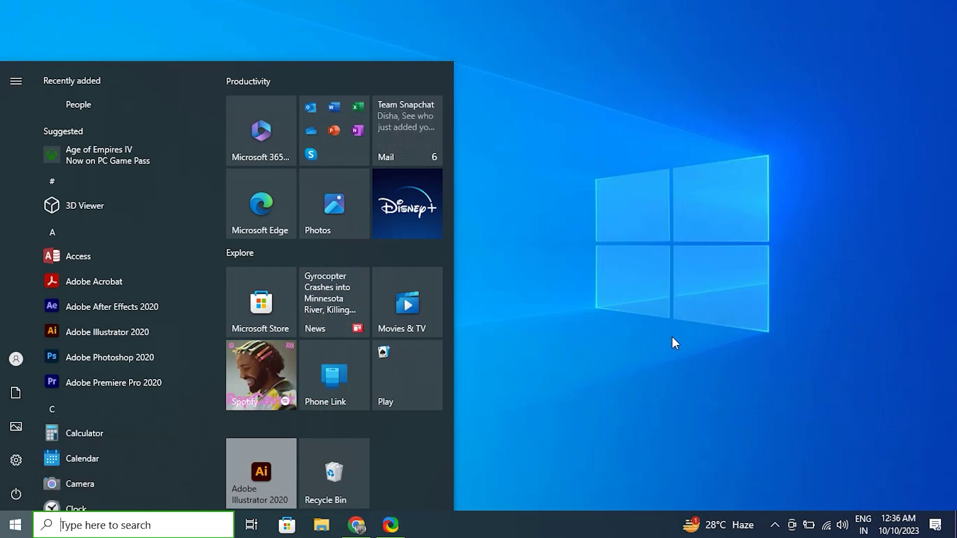
click(675, 343)
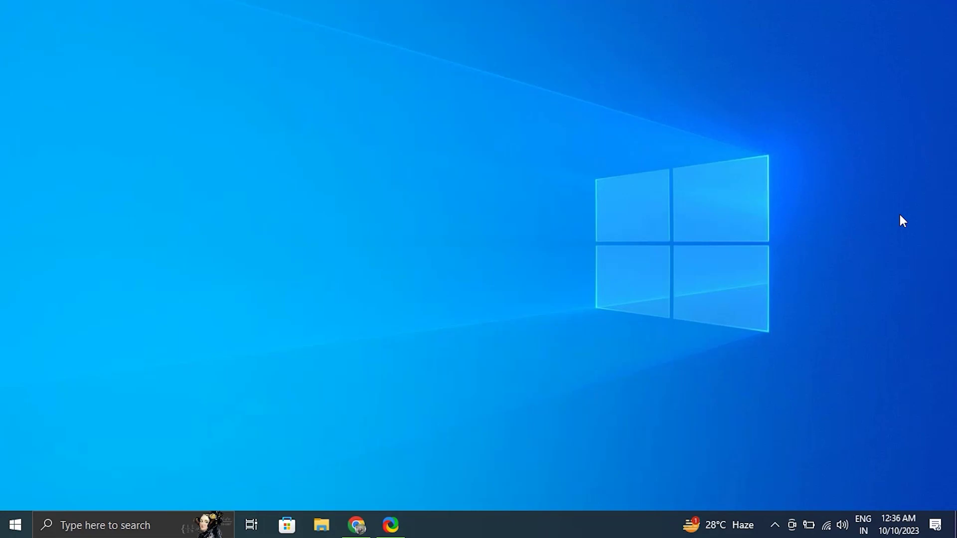
- Launch services.msc from Run and scroll down to the Windows Backup service
key(super+r)
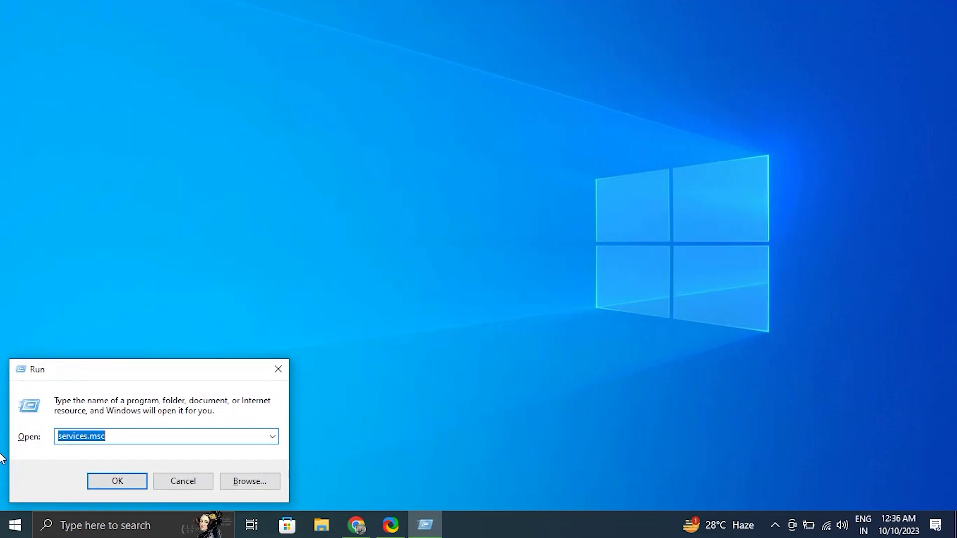
drag(138, 439, 53, 438)
click(96, 483)
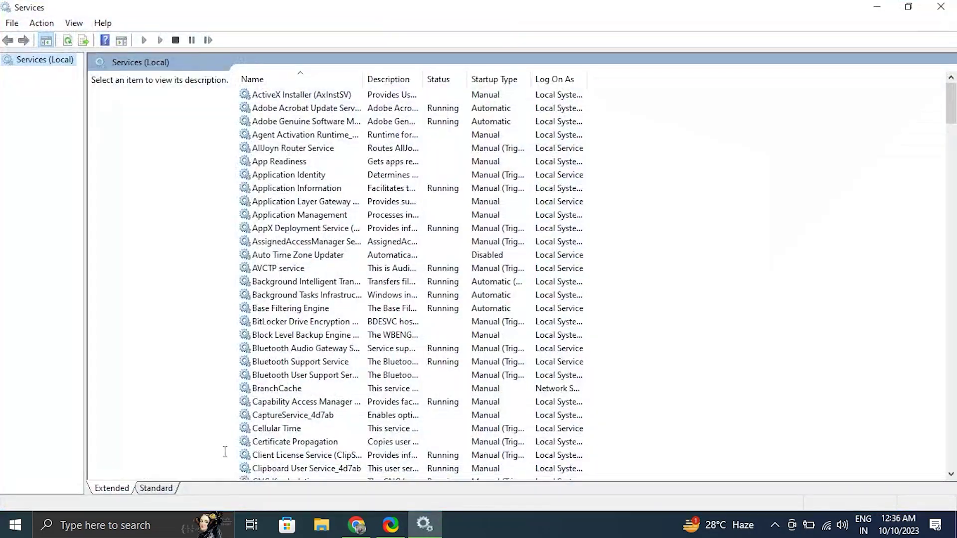
drag(952, 111, 951, 413)
- Refresh the Windows Backup service, then close the Services console
click(283, 216)
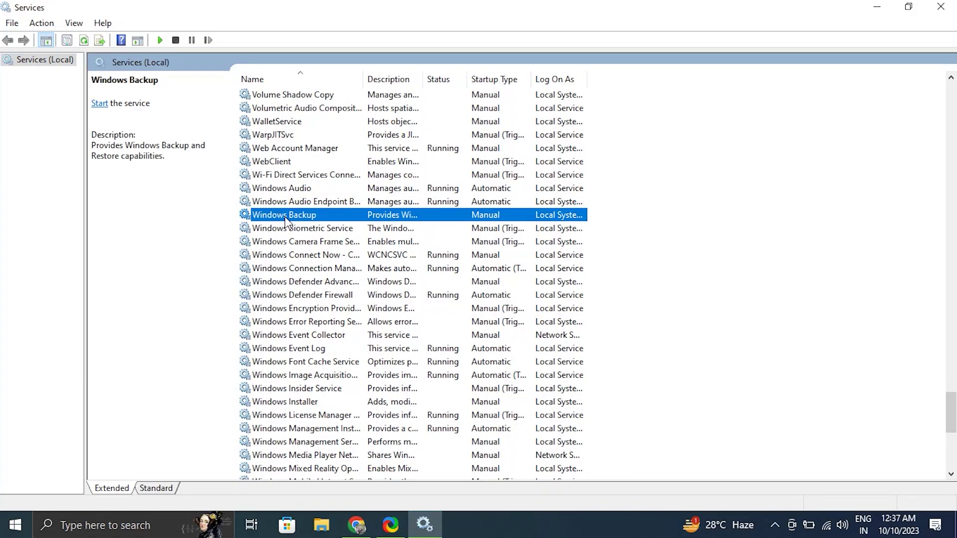
right_click(285, 216)
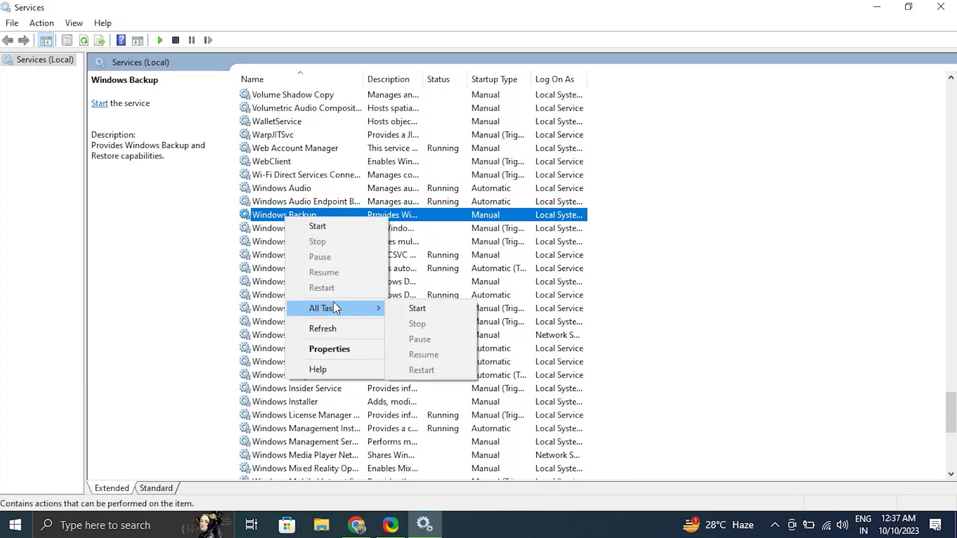
click(319, 228)
click(324, 214)
right_click(314, 217)
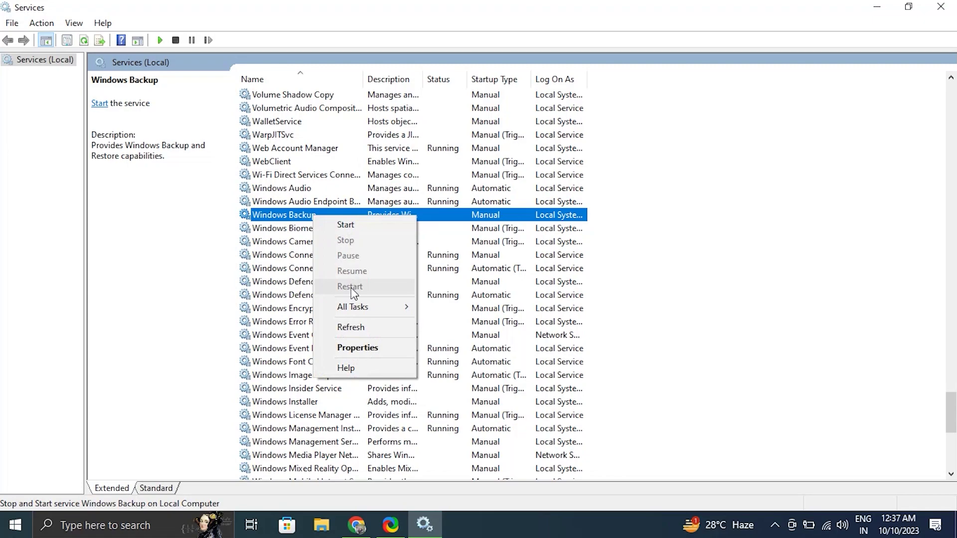
click(351, 327)
right_click(337, 220)
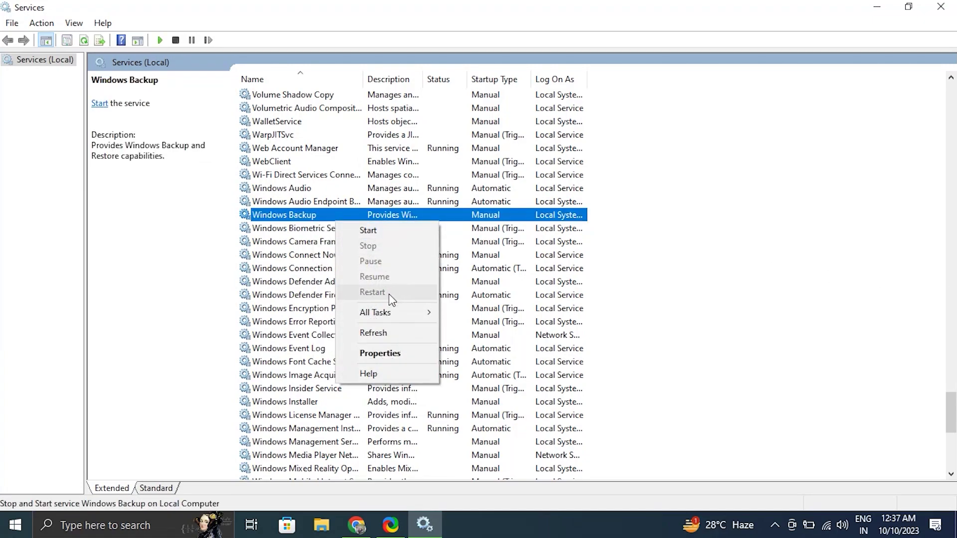
click(373, 332)
click(940, 7)
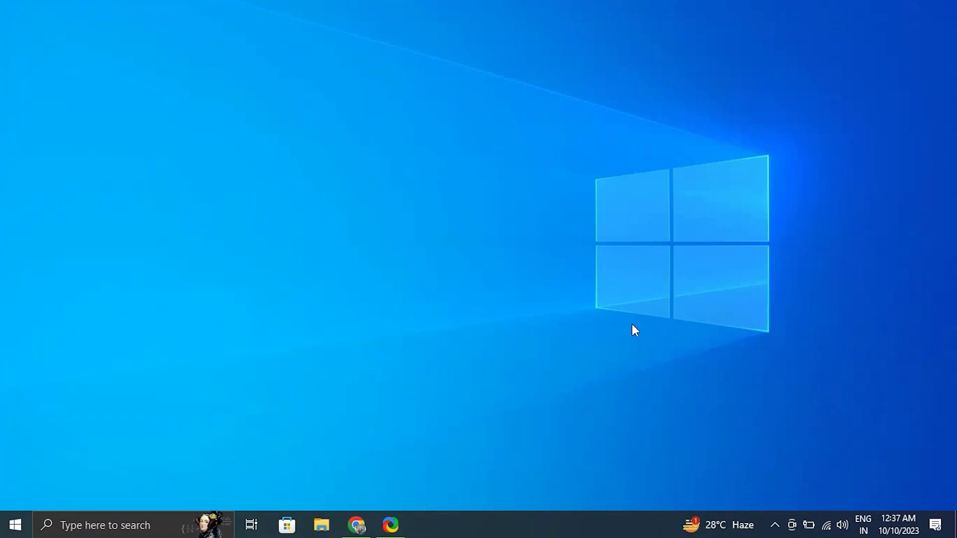
- Reopen Services and inspect the Remote Procedure Call (RPC) service's properties
key(super+r)
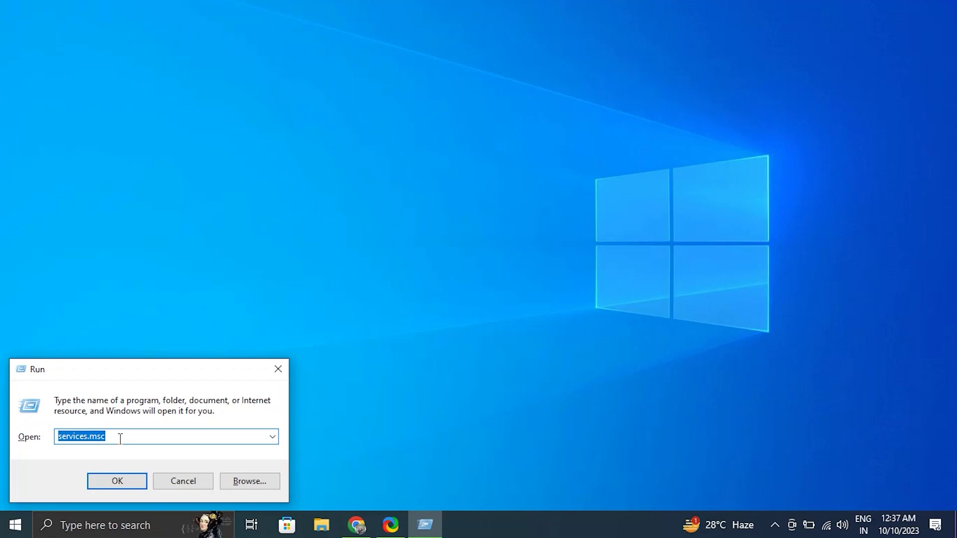
click(124, 479)
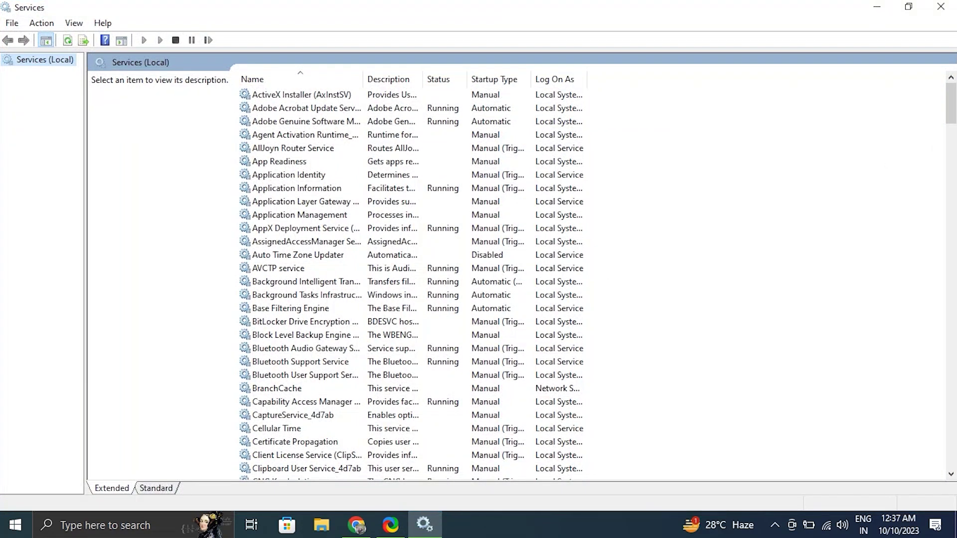
drag(950, 111, 951, 335)
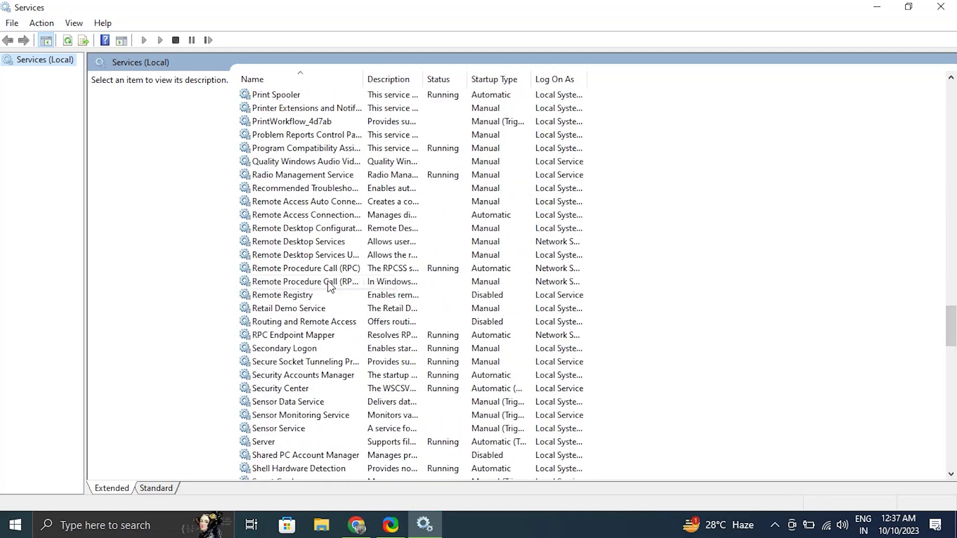
click(349, 282)
click(350, 269)
right_click(357, 270)
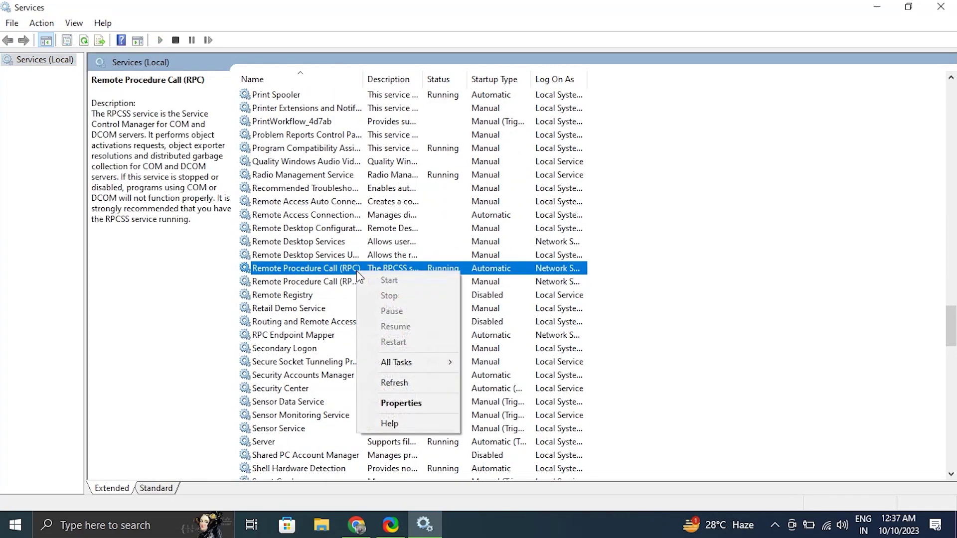
click(401, 403)
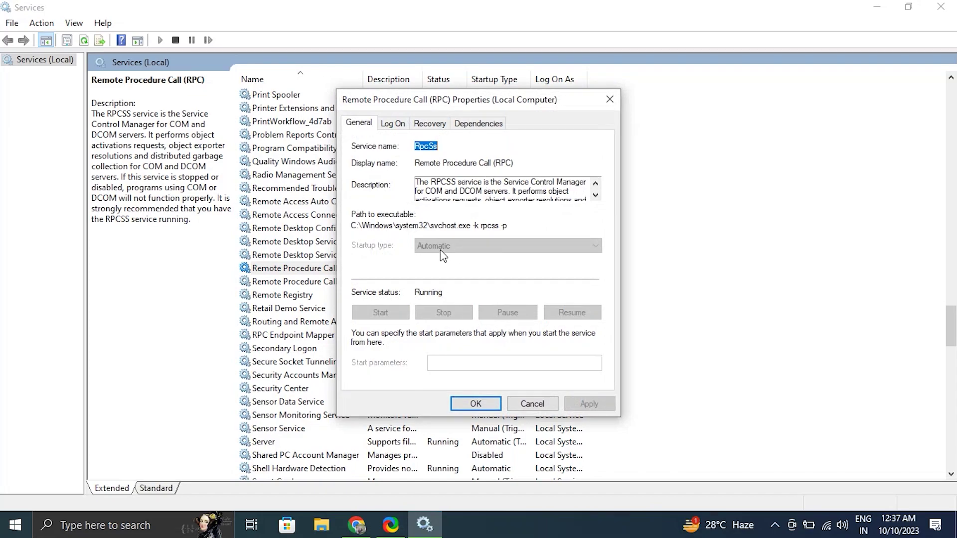
click(475, 403)
- Check the RPC Locator service's Startup type, cancel without changes, and close Services
right_click(361, 282)
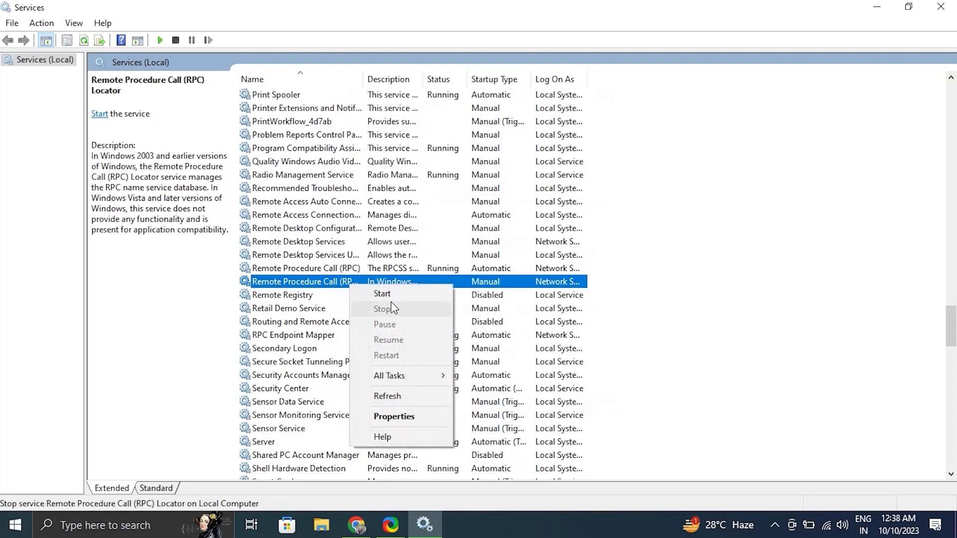
click(394, 414)
click(453, 246)
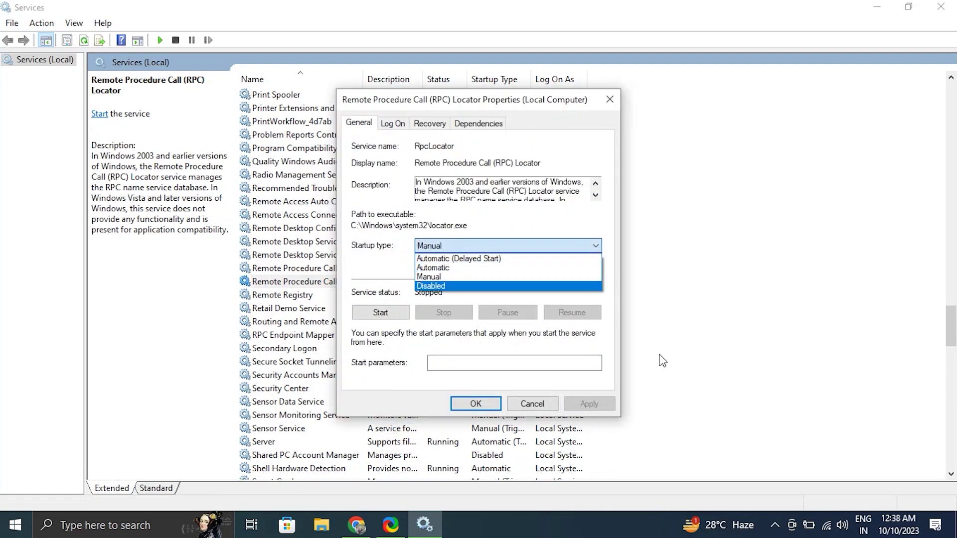
key(alt+F4)
click(641, 290)
key(Escape)
key(alt+F4)
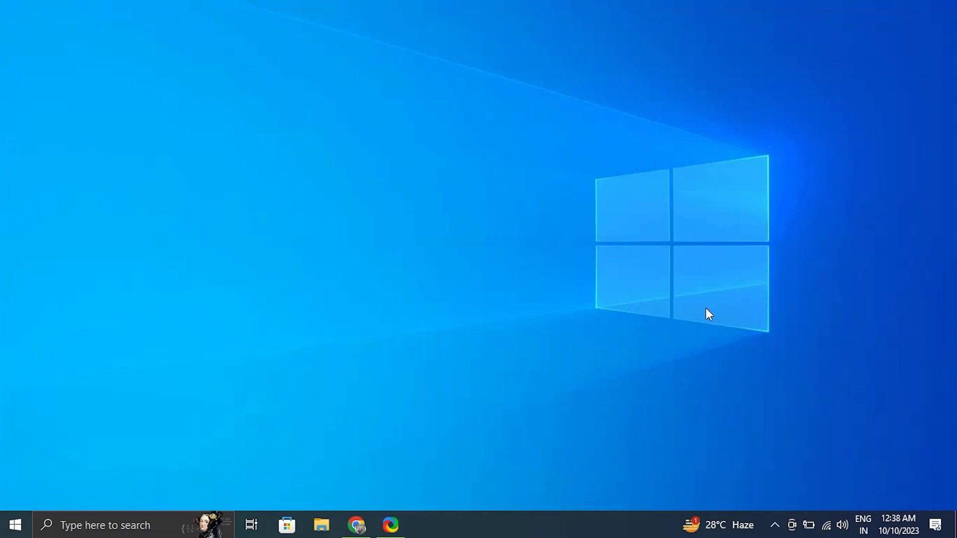
- Run chkdsk /f C: in an administrator Command Prompt, then close the window
click(124, 527)
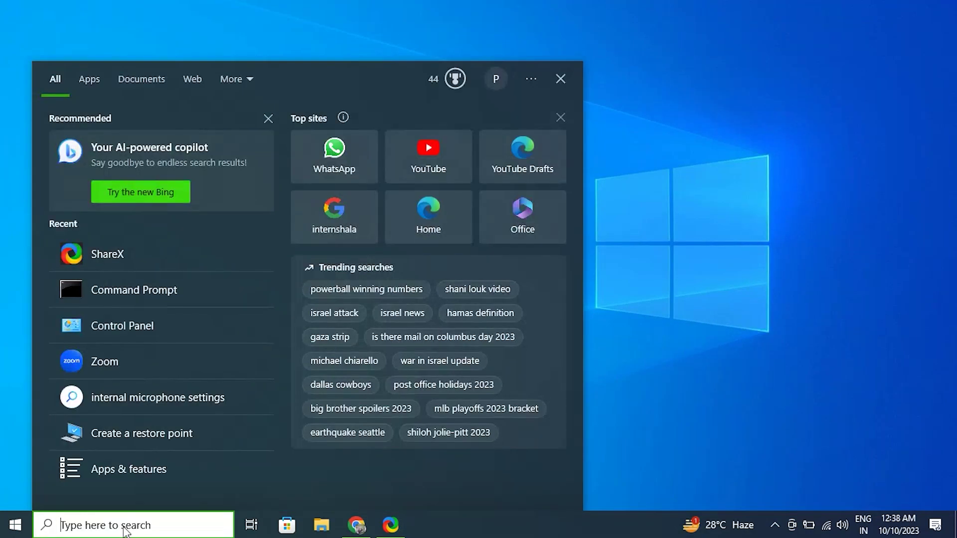
right_click(171, 294)
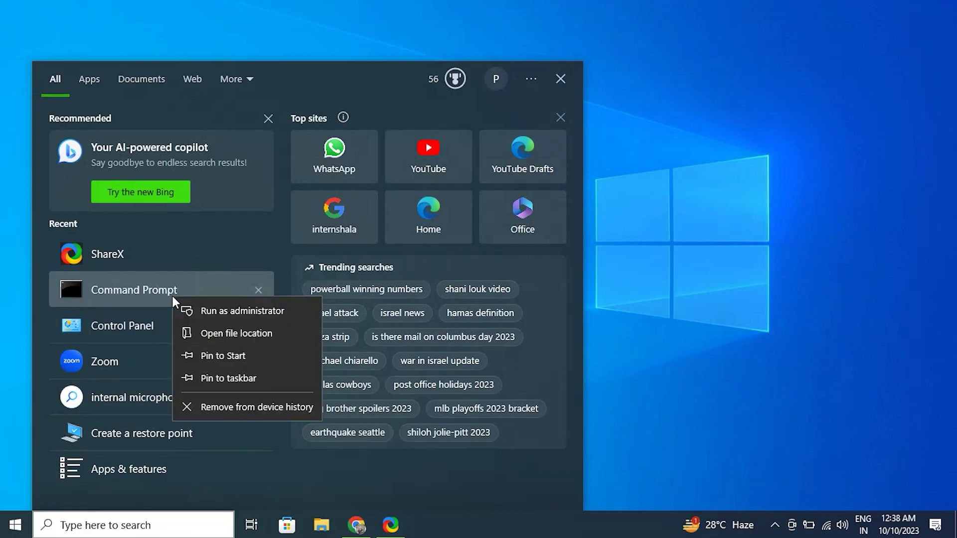
click(199, 305)
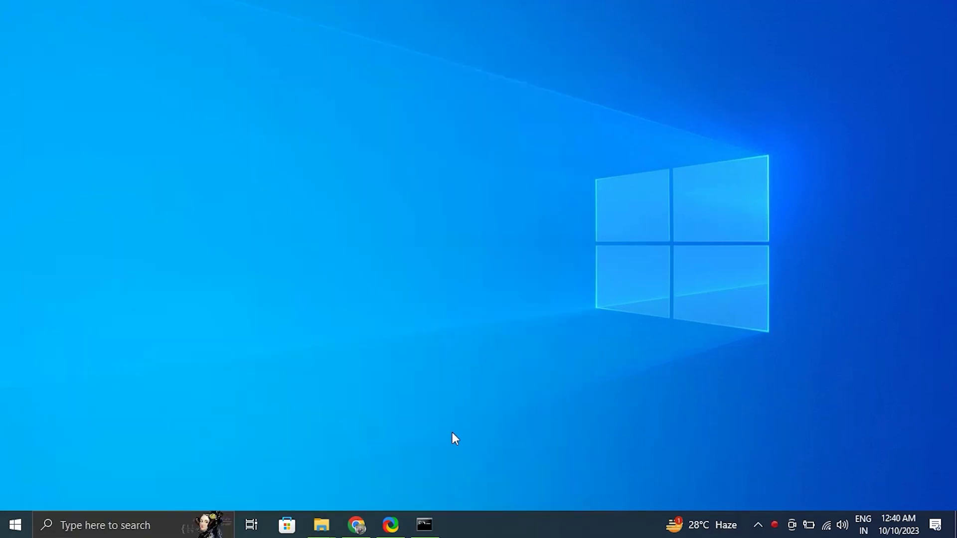
click(425, 523)
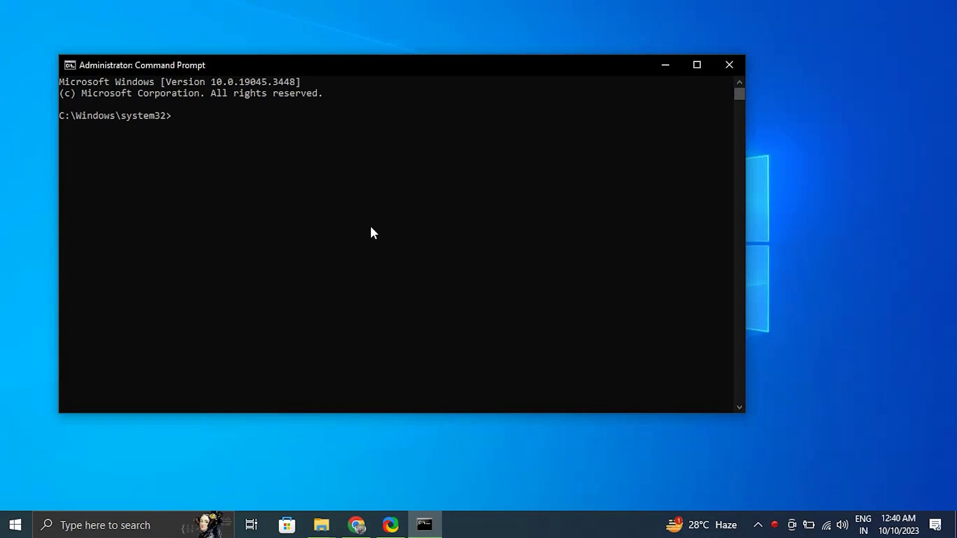
text(chkdsk /f C:)
key(Return)
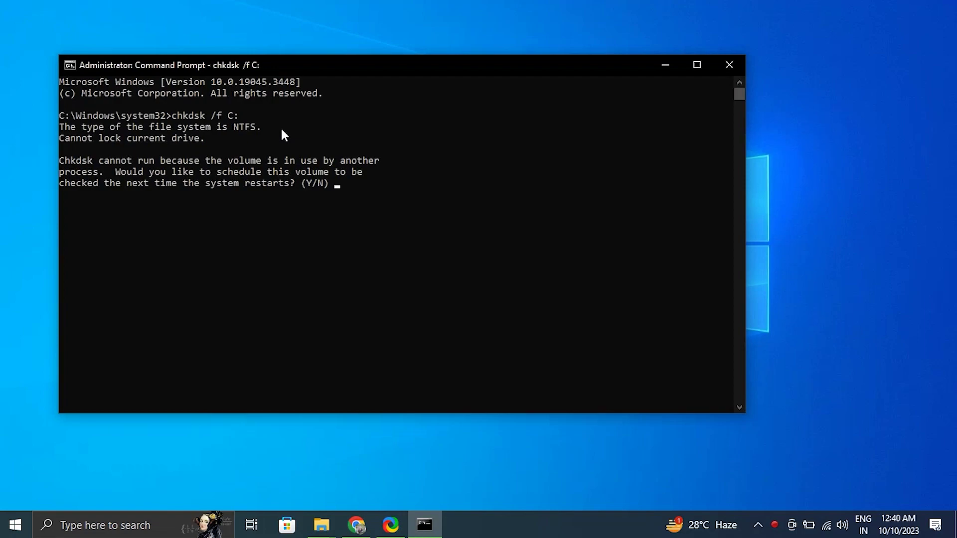
click(307, 183)
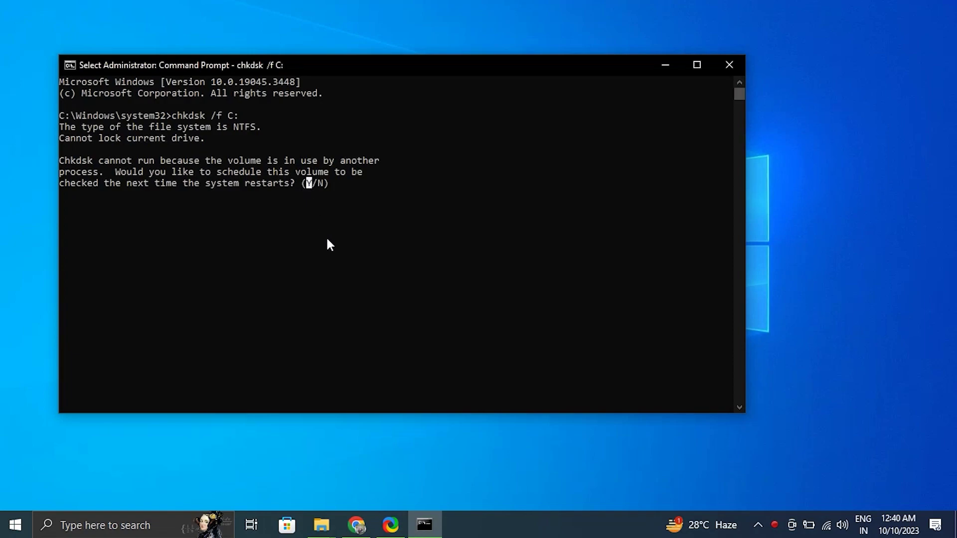
click(734, 64)
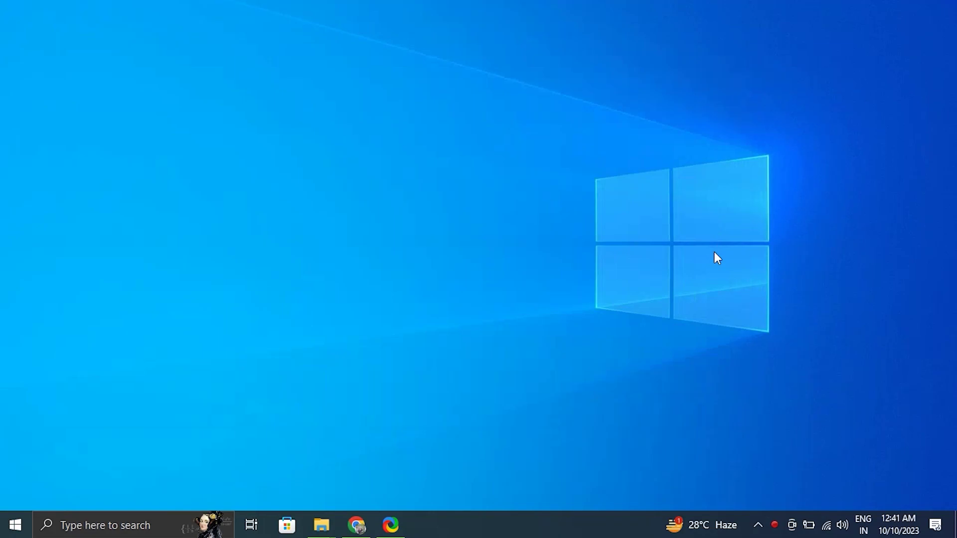
- Launch a new Command Prompt as administrator from Windows search
click(165, 519)
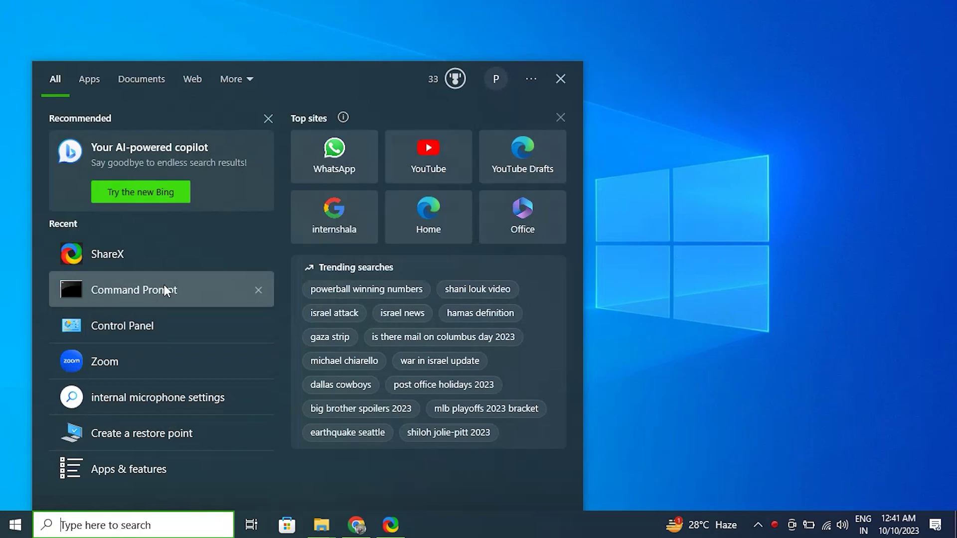
right_click(165, 288)
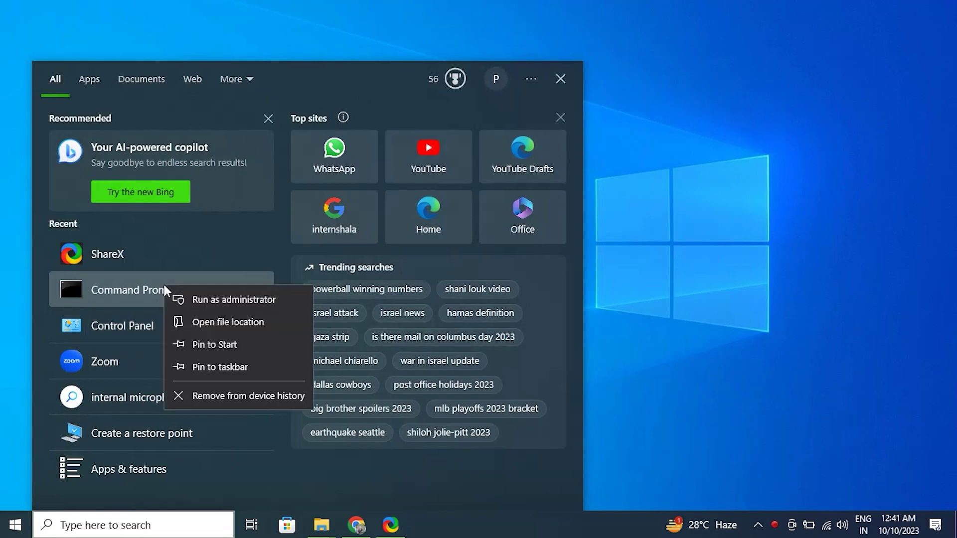
click(189, 295)
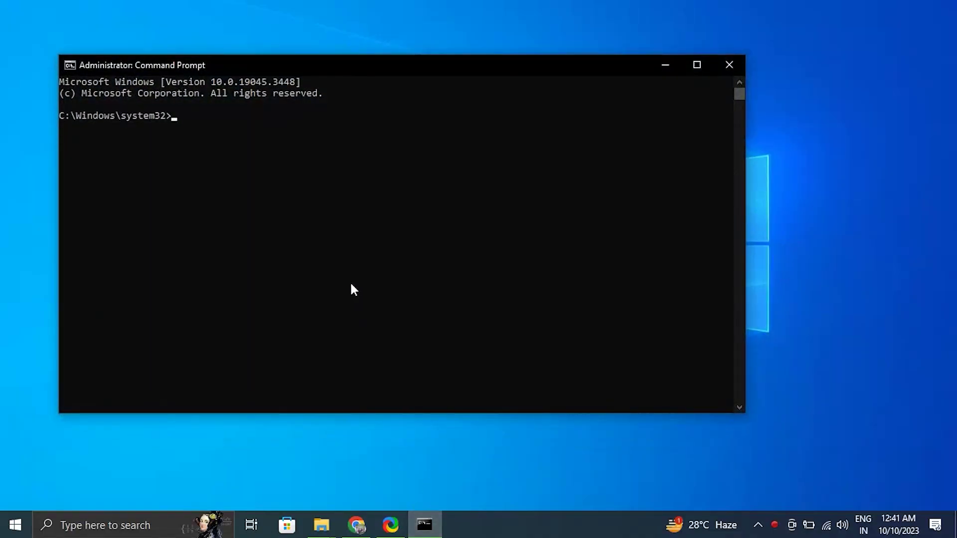
- Start the sfc /scannow scan in the admin Command Prompt, then close the console
text(sfc /scannow)
key(Return)
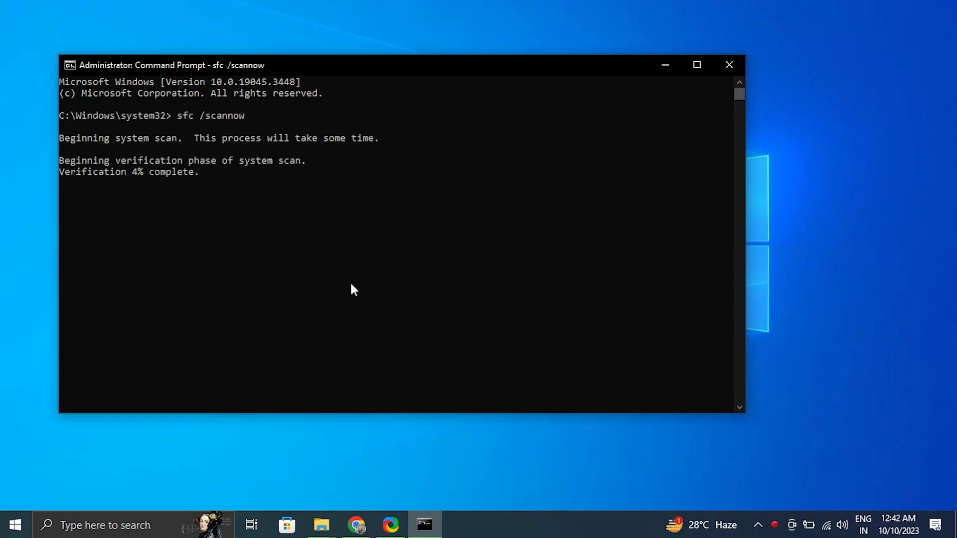
drag(218, 171, 98, 187)
click(241, 205)
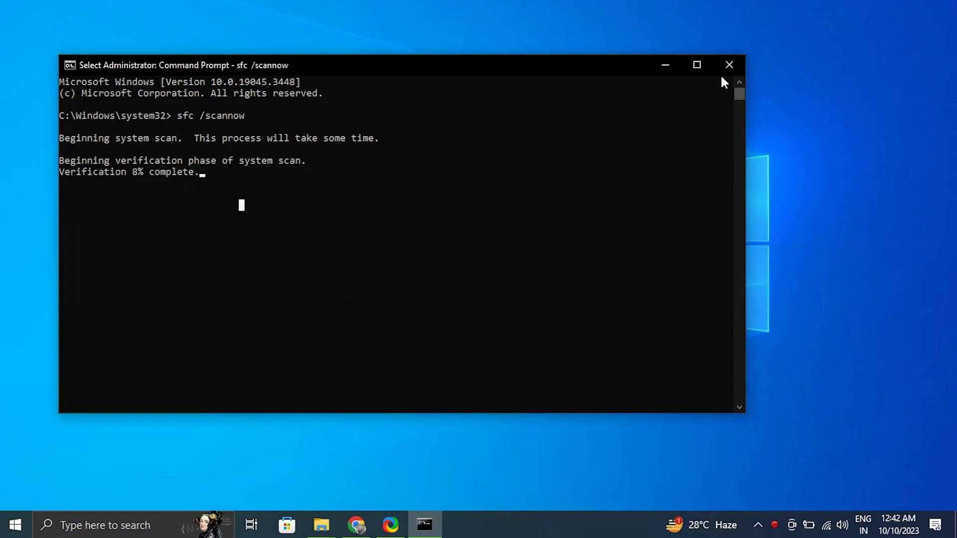
click(728, 65)
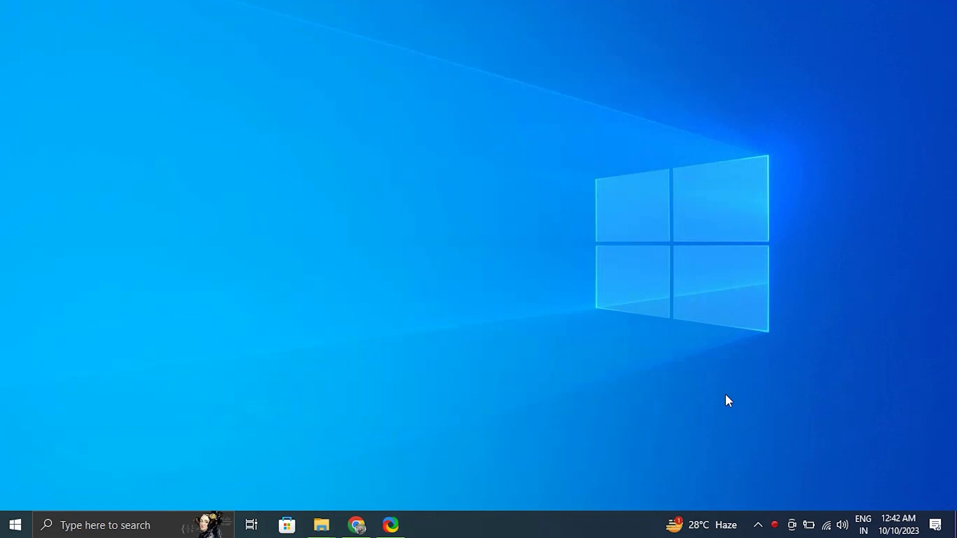
- In an administrator Command Prompt, run DISM /Online /Cleanup-Image /CheckHealth
click(99, 527)
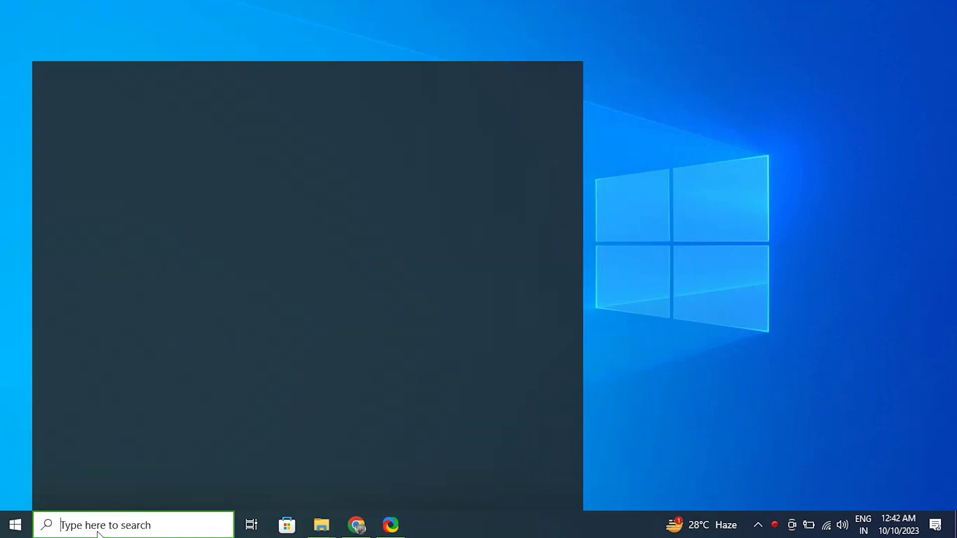
right_click(130, 298)
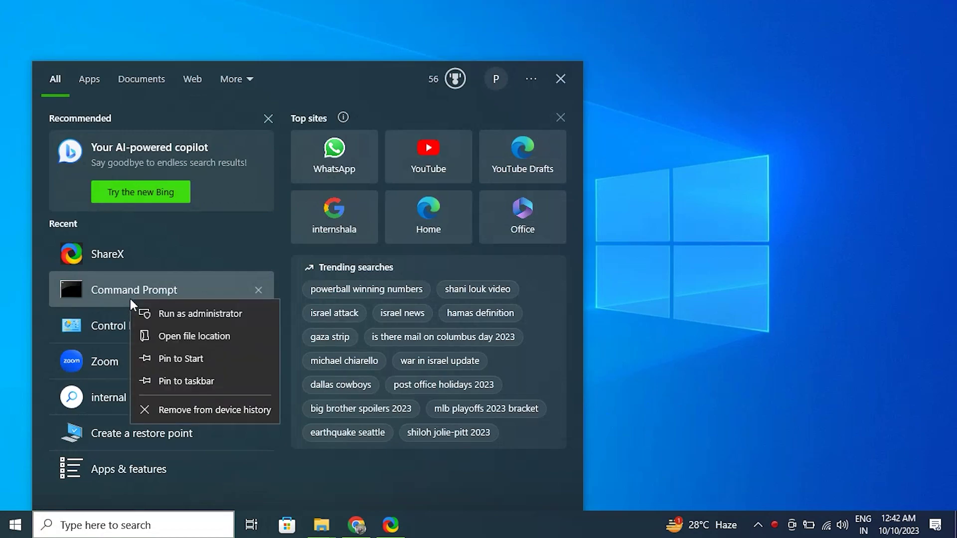
click(169, 309)
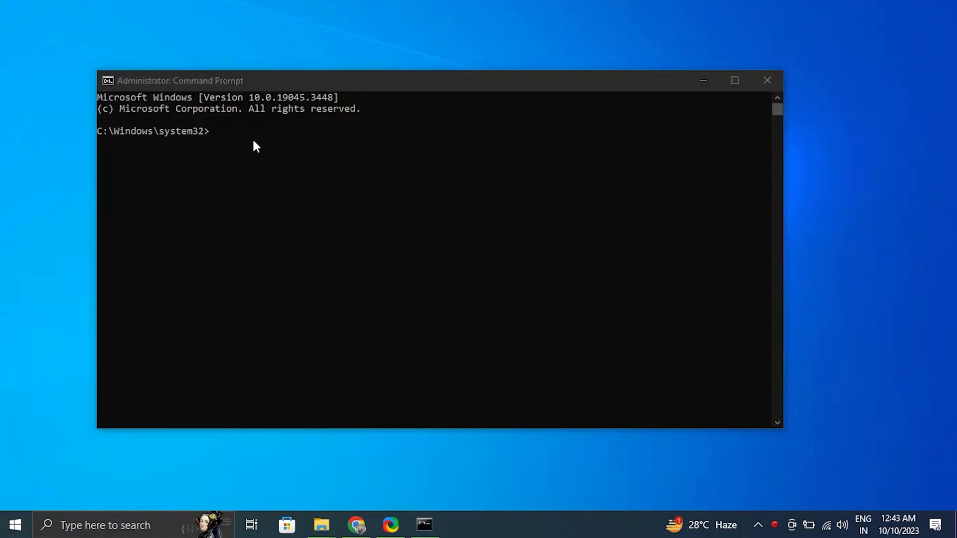
click(262, 146)
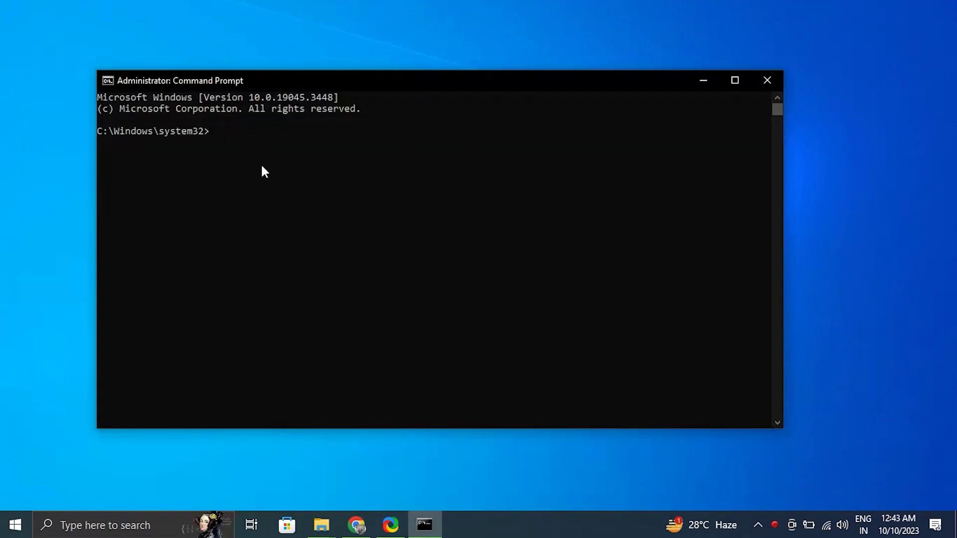
text(DISM /Online /Cleanup-Image /CheckHealth)
key(Return)
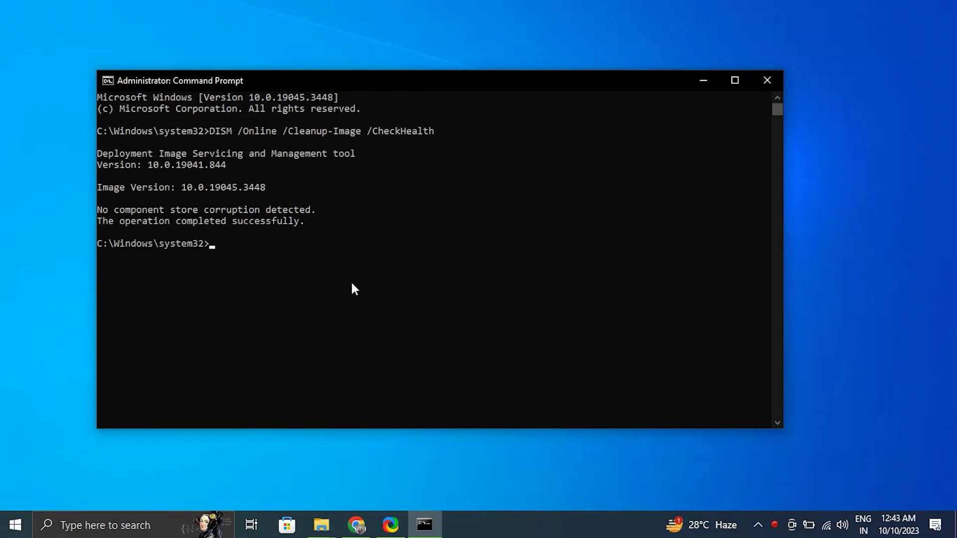
- Run DISM /Online /Cleanup-Image /ScanHealth copied from the article, then close the console
key(alt+Tab)
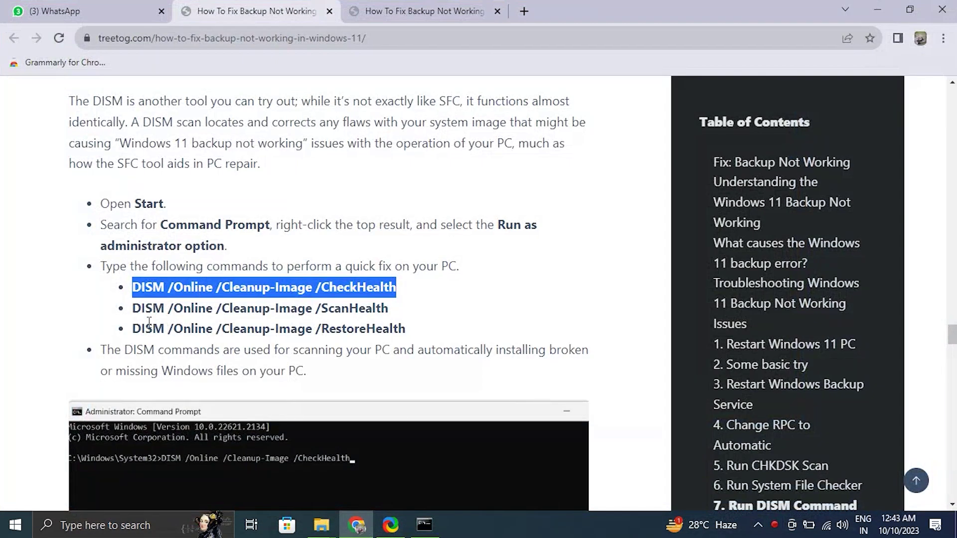
click(122, 305)
drag(128, 306, 406, 304)
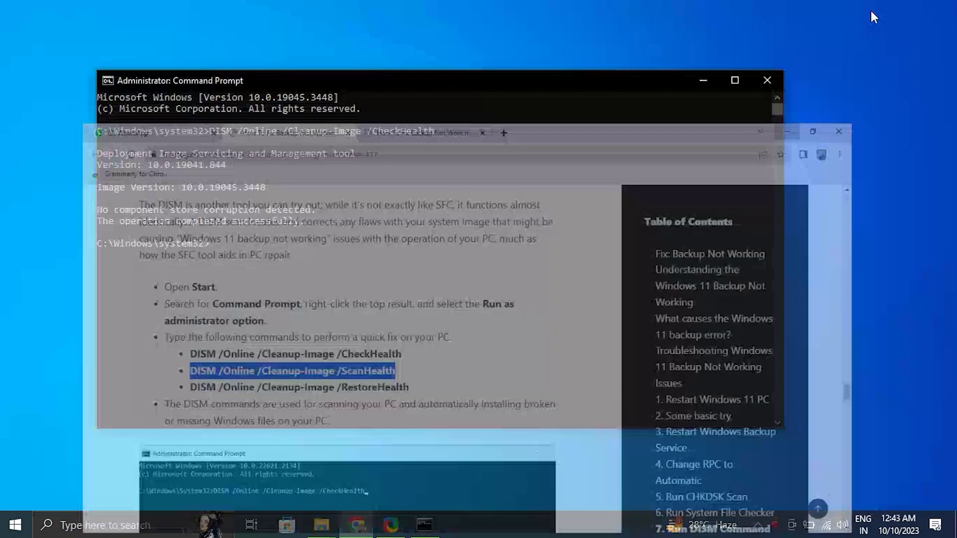
text(DISM /Online /Cleanup-Image /ScanHealth)
key(Return)
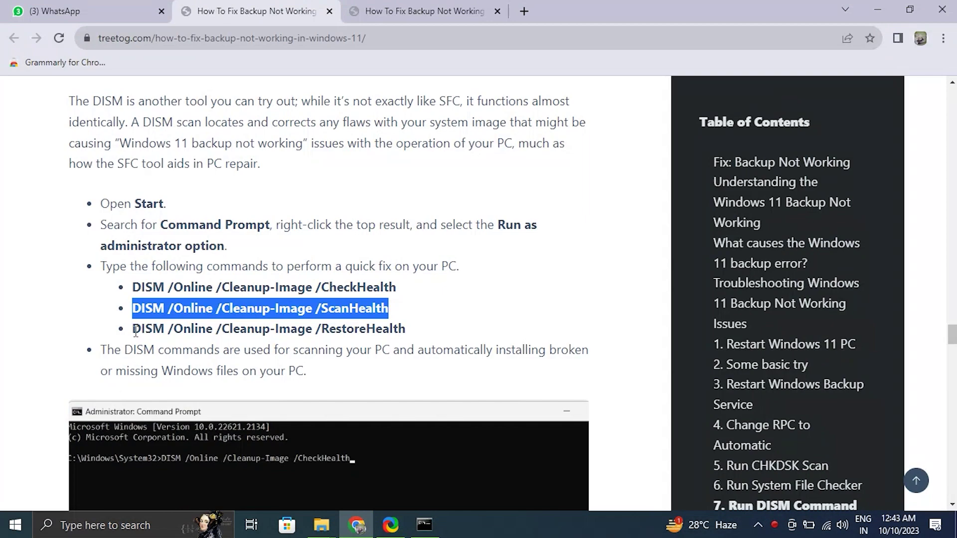
drag(135, 332, 405, 328)
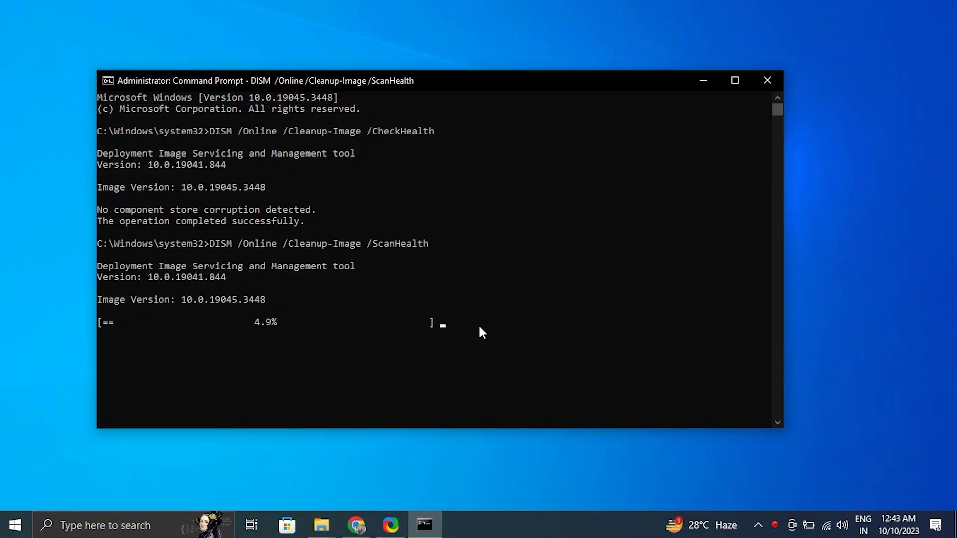
click(256, 322)
click(285, 344)
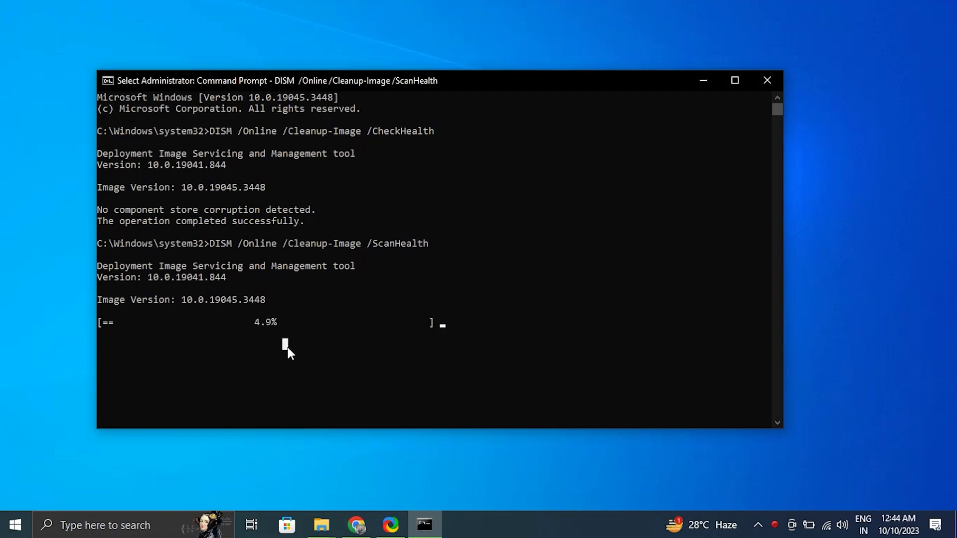
key(Escape)
drag(295, 326, 249, 323)
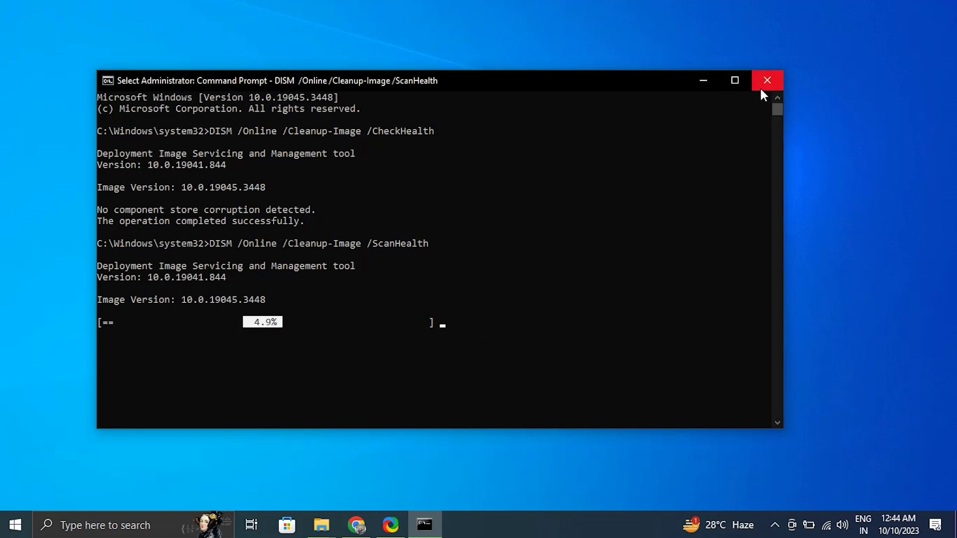
click(762, 84)
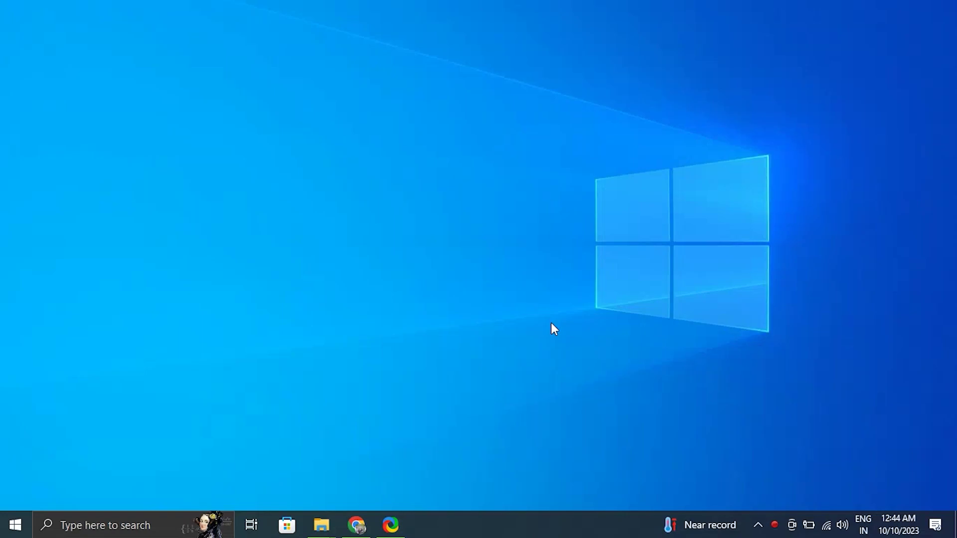
- Tick the optional Conexant - MEDIA 8.66.46.65 driver update in Windows Update, then close Settings
key(super+i)
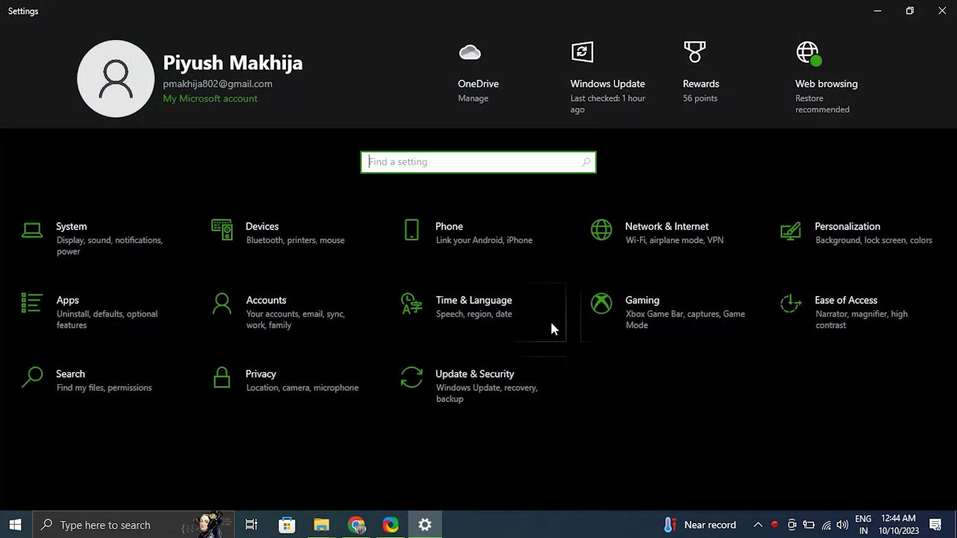
click(588, 67)
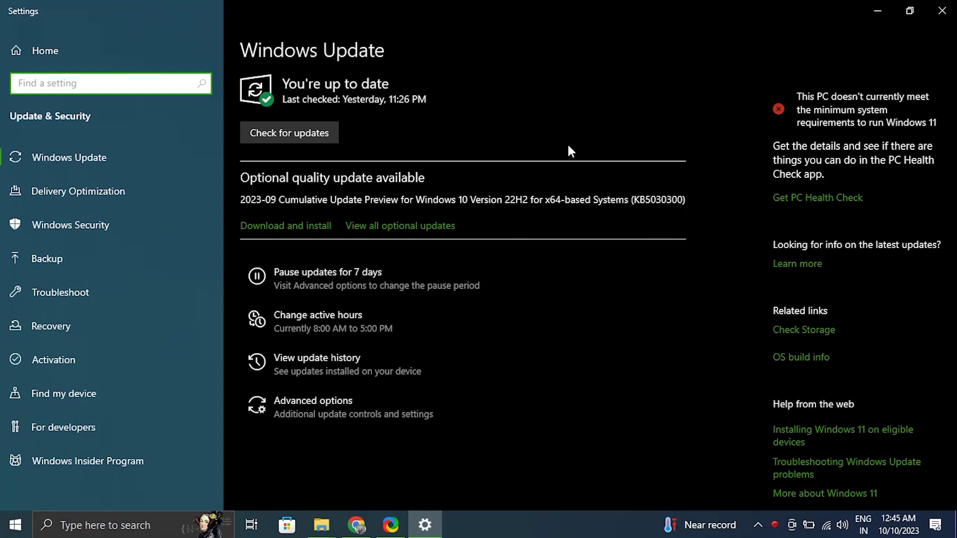
click(437, 229)
click(25, 197)
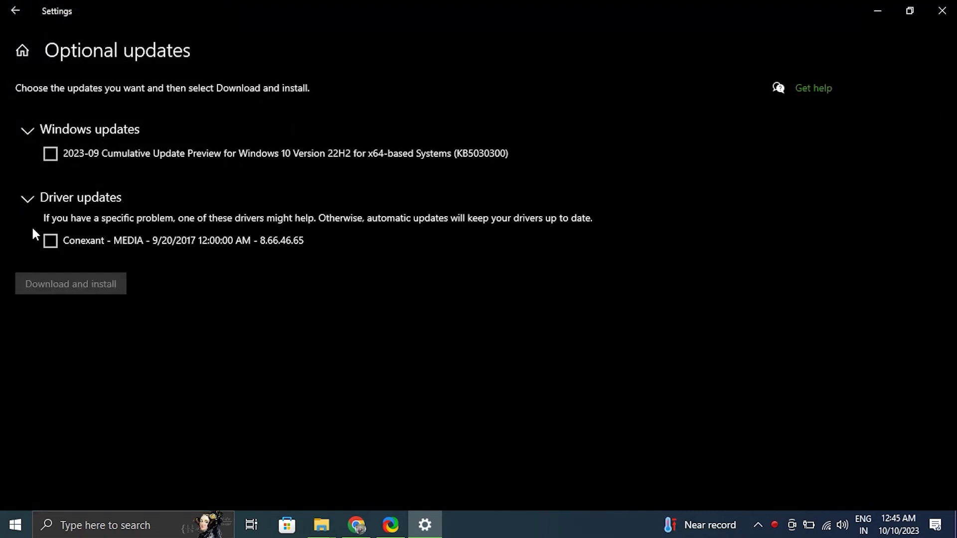
click(46, 241)
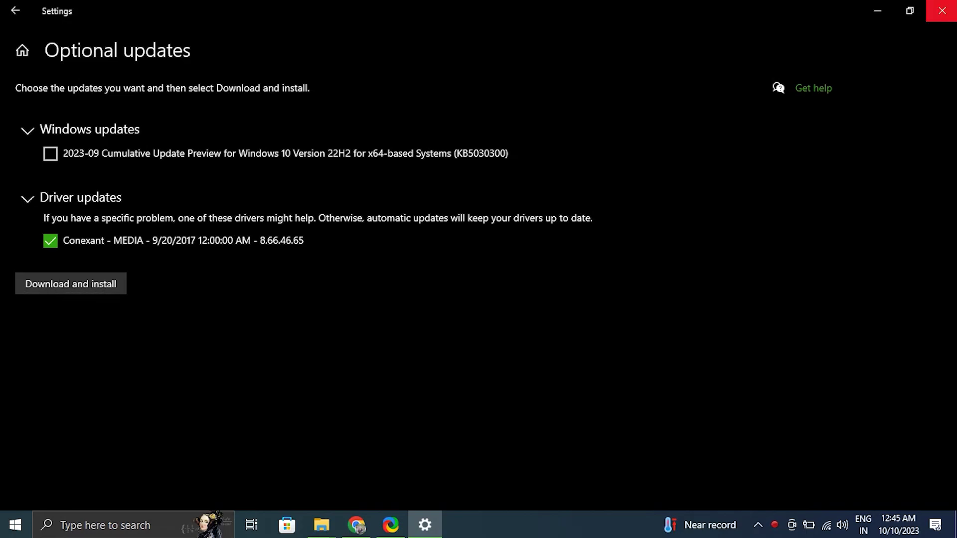
click(941, 10)
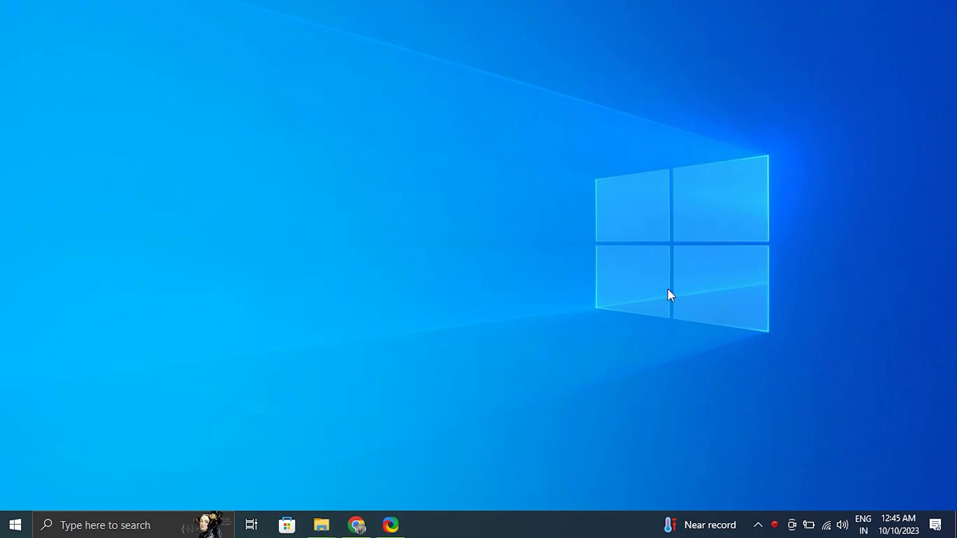
key(super+i)
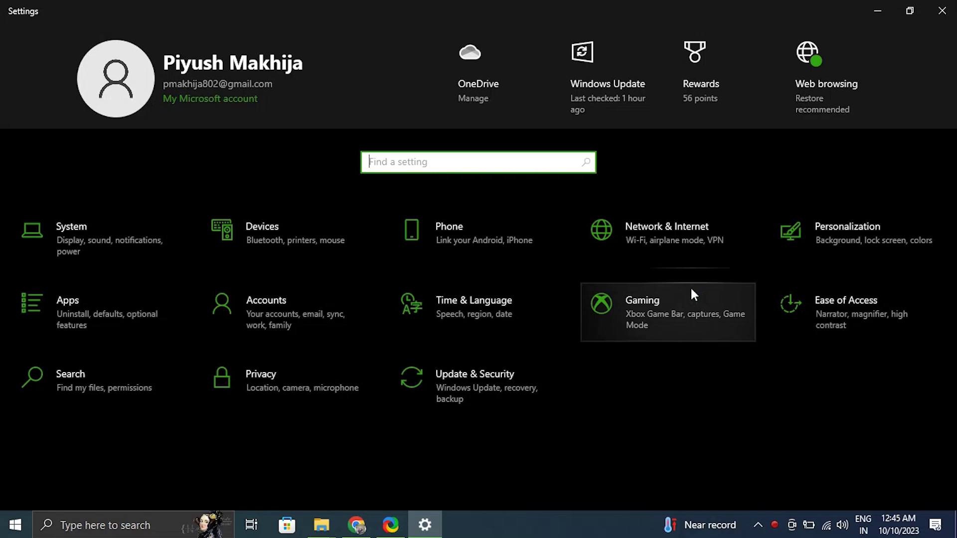
click(276, 319)
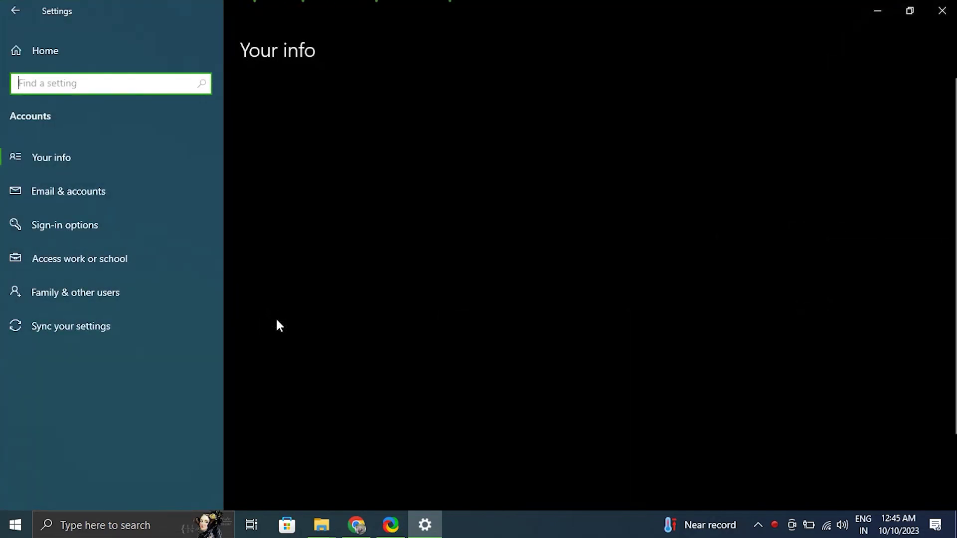
click(67, 328)
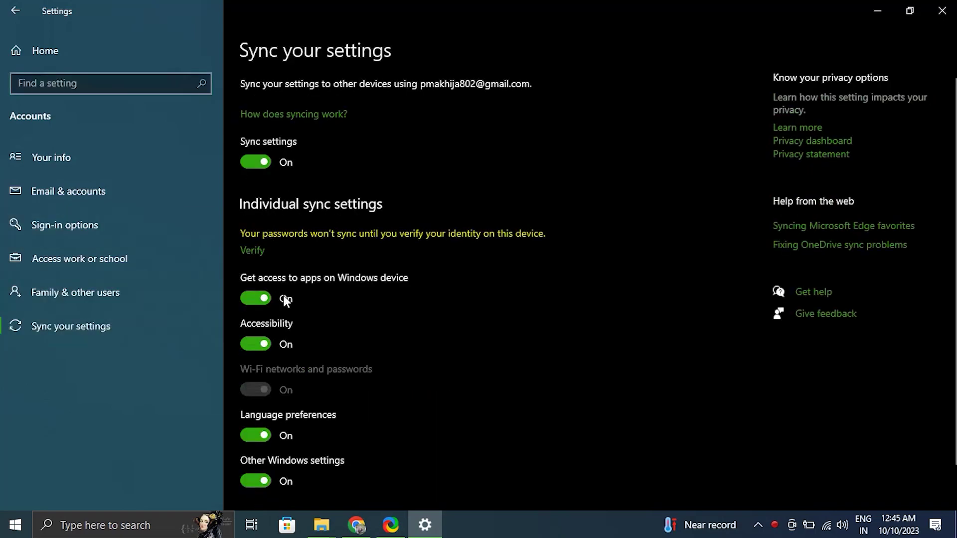
key(alt+F4)
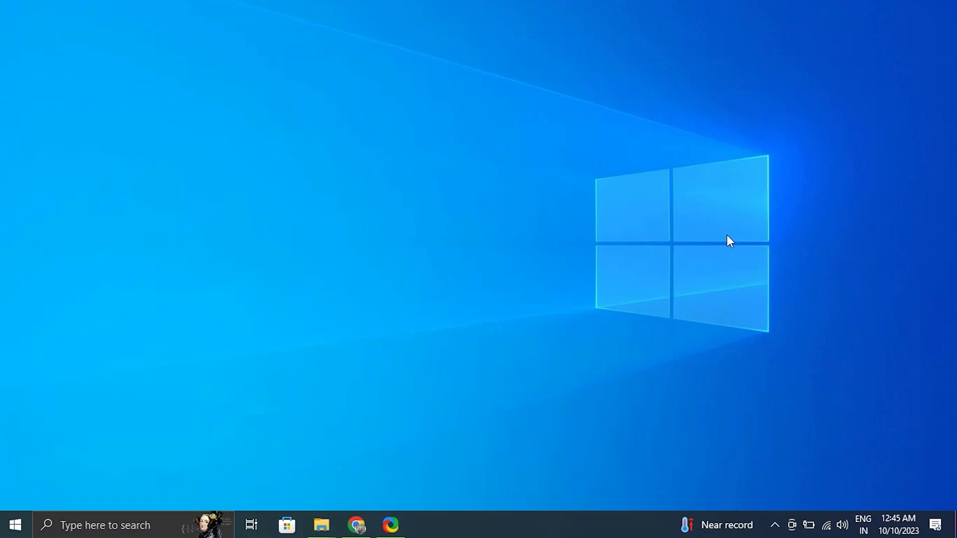
- Go from Windows Update history to Installed Updates and bring up Uninstall for KB5030649
key(super+i)
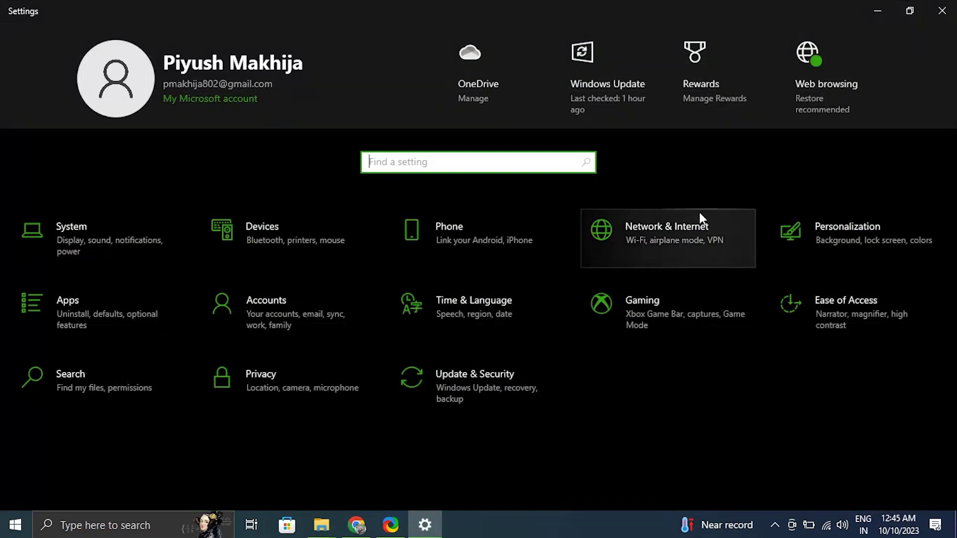
click(588, 72)
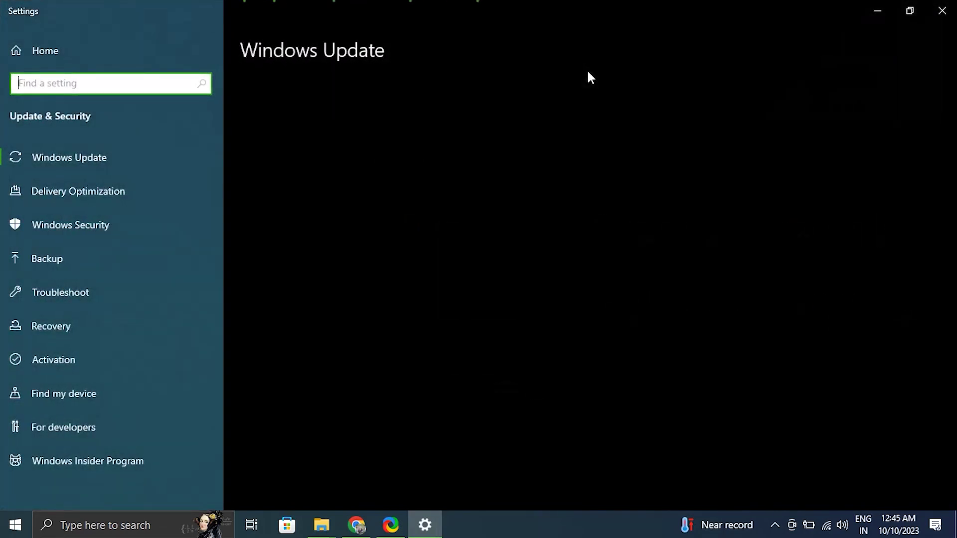
click(387, 372)
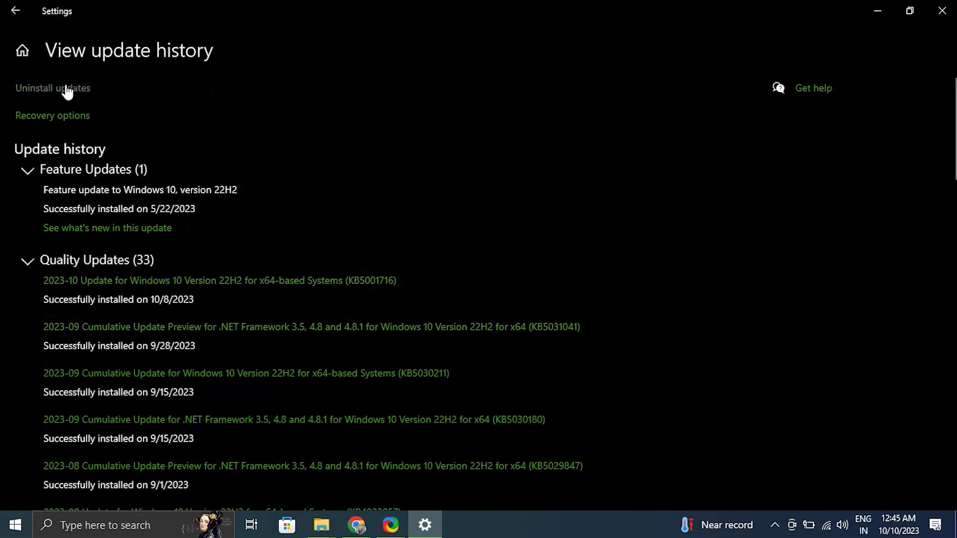
click(67, 92)
right_click(229, 265)
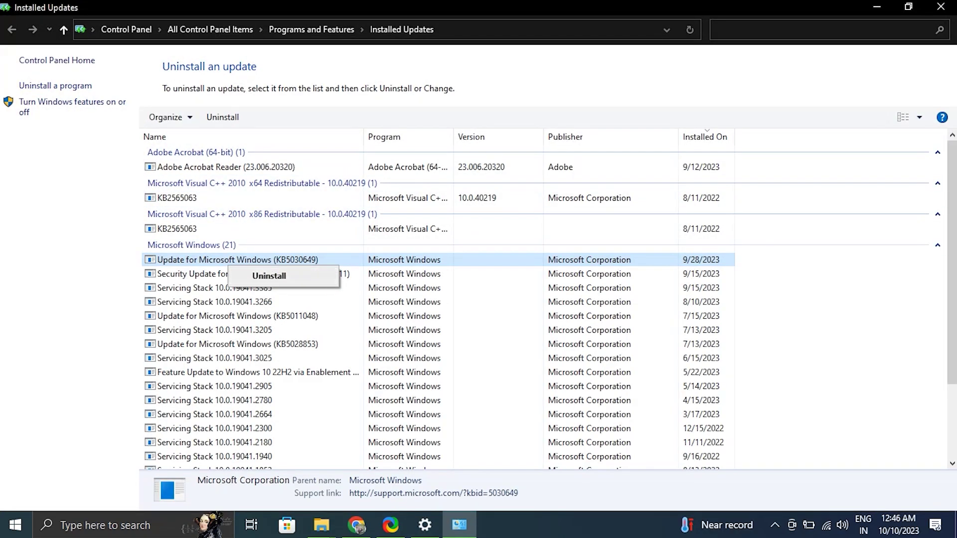